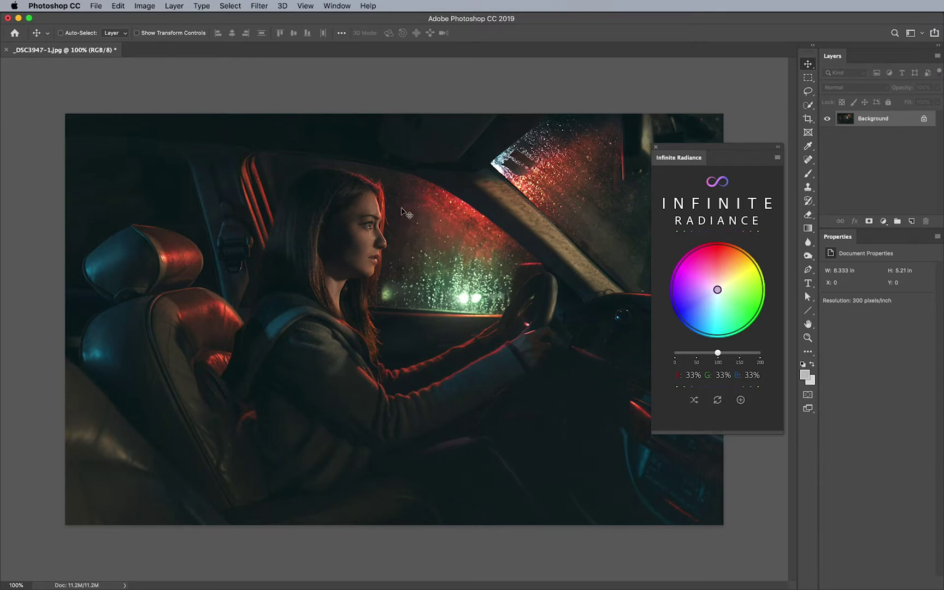
Step: Sweep the Infinite Radiance tint from violet-blue through green to warm yellow, comparing with the effect hidden
{"action": "left_click", "coordinate": [696, 297]}
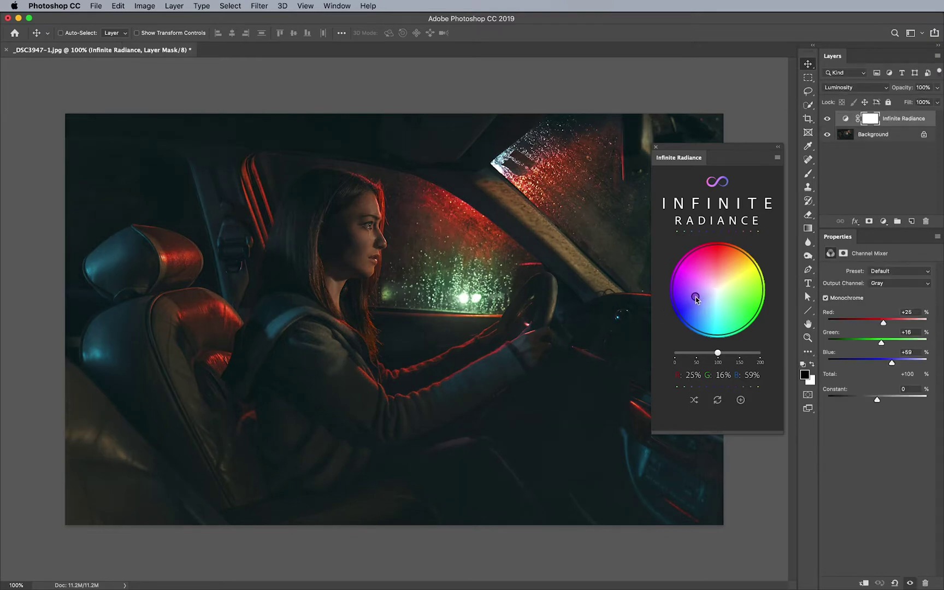
{"action": "left_click", "coordinate": [735, 299]}
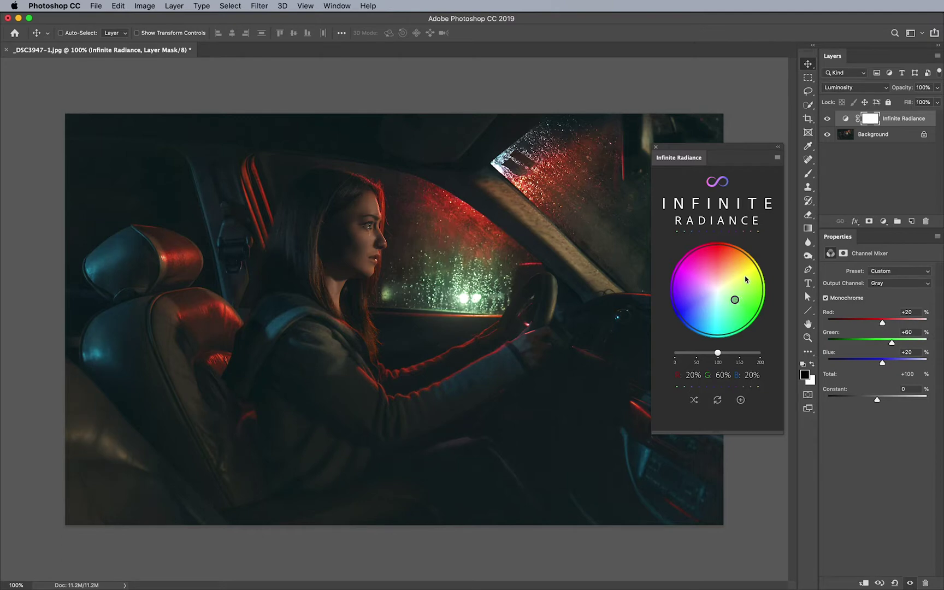
{"action": "mouse_move", "coordinate": [745, 279]}
{"action": "left_mouse_down"}
{"action": "mouse_move", "coordinate": [737, 264]}
{"action": "mouse_move", "coordinate": [710, 261]}
{"action": "mouse_move", "coordinate": [700, 292]}
{"action": "mouse_move", "coordinate": [734, 302]}
{"action": "mouse_move", "coordinate": [749, 291]}
{"action": "mouse_move", "coordinate": [744, 276]}
{"action": "left_mouse_up"}
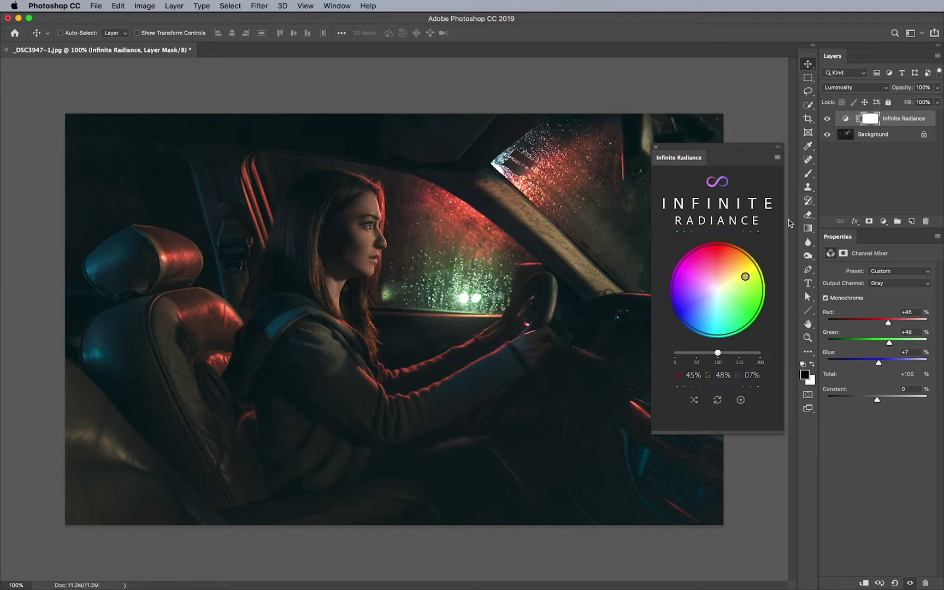
{"action": "left_click", "coordinate": [828, 120]}
{"action": "left_click", "coordinate": [828, 120]}
Step: Settle the tint at a greener yellow of 40/53/7%, compare before/after, and open the adjustment-layer list
{"action": "left_click", "coordinate": [748, 284]}
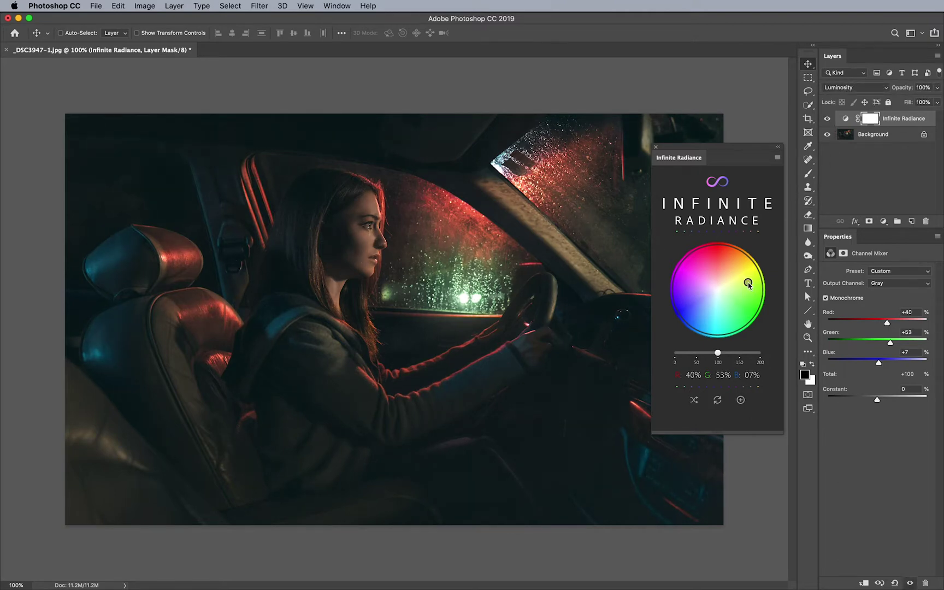
{"action": "left_click", "coordinate": [827, 120]}
{"action": "left_click", "coordinate": [827, 121]}
{"action": "left_click", "coordinate": [885, 221]}
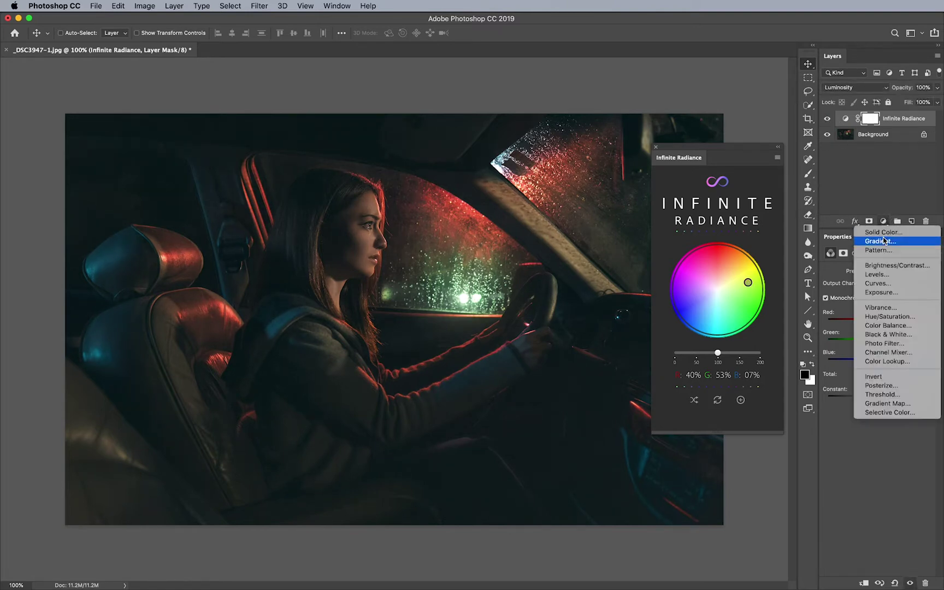
Step: Add a Hue/Saturation layer with Saturation at +21 and compare with the adjustments hidden
{"action": "left_click", "coordinate": [890, 317]}
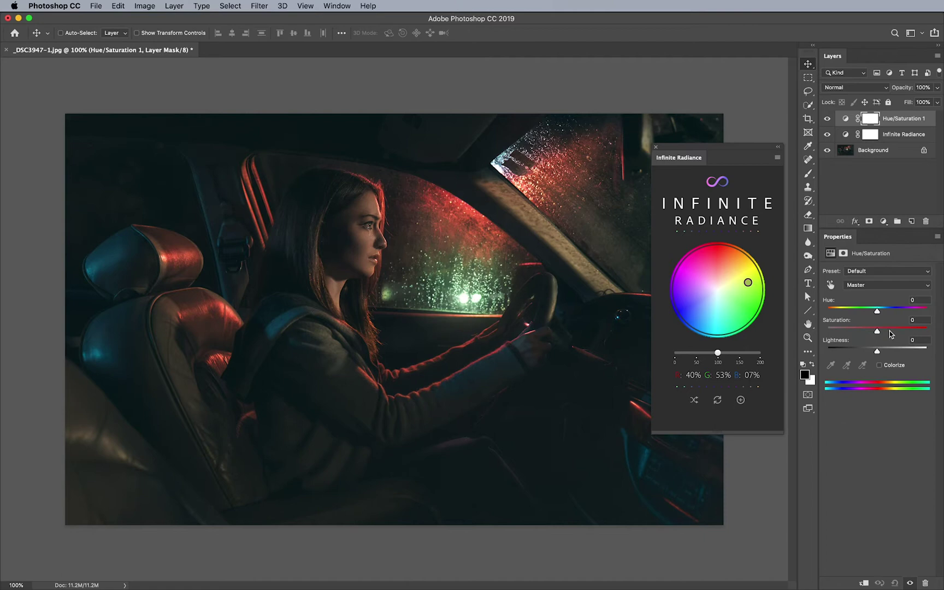
{"action": "left_click", "coordinate": [888, 329]}
{"action": "left_click_drag", "start_coordinate": [889, 331], "coordinate": [888, 332]}
{"action": "mouse_move", "coordinate": [827, 135]}
{"action": "left_mouse_down"}
{"action": "mouse_move", "coordinate": [828, 126]}
{"action": "mouse_move", "coordinate": [828, 135]}
{"action": "left_mouse_up"}
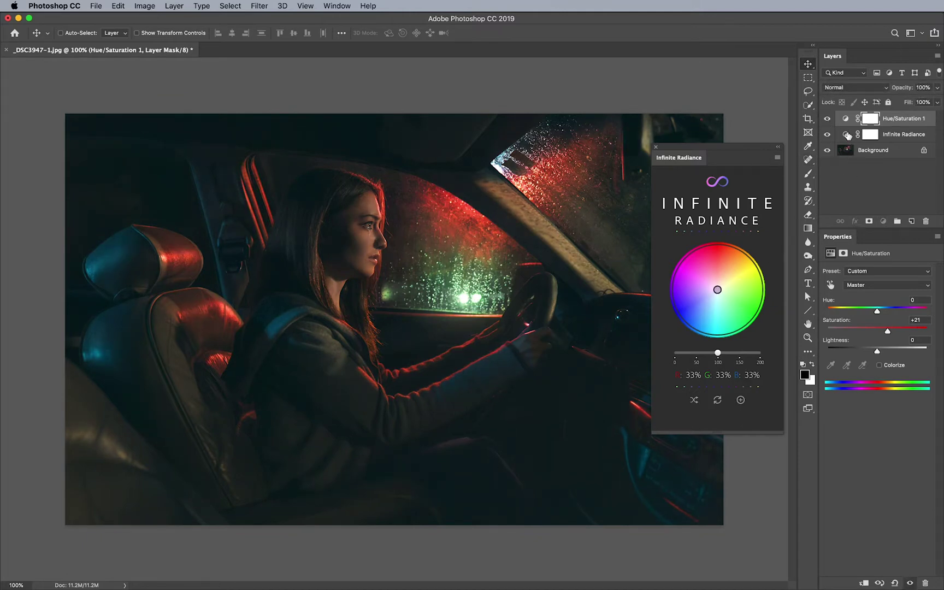
Step: Retune the first Infinite Radiance mix to 43/53/4% yellow-green, then select Hue/Saturation 1
{"action": "left_click", "coordinate": [846, 135]}
{"action": "left_click", "coordinate": [748, 283]}
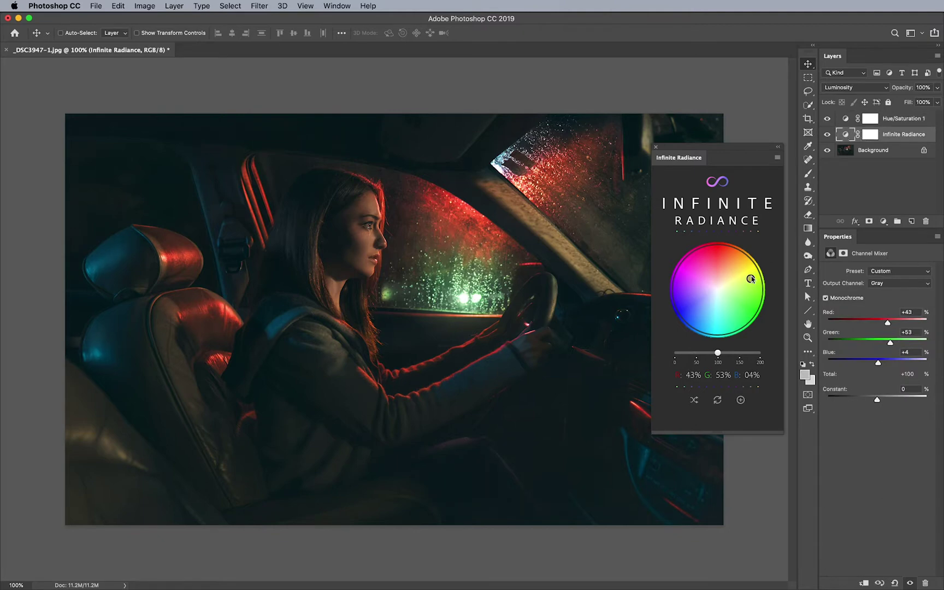
{"action": "left_click", "coordinate": [750, 279]}
{"action": "left_click", "coordinate": [847, 119]}
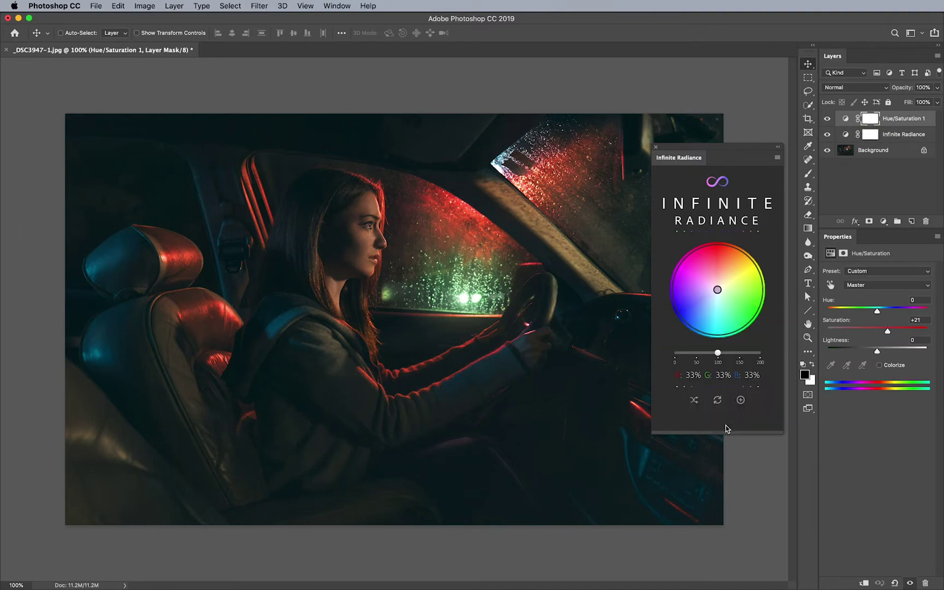
Step: Add a second Infinite Radiance layer on top and tint its mix from purple toward blue
{"action": "left_click", "coordinate": [742, 400]}
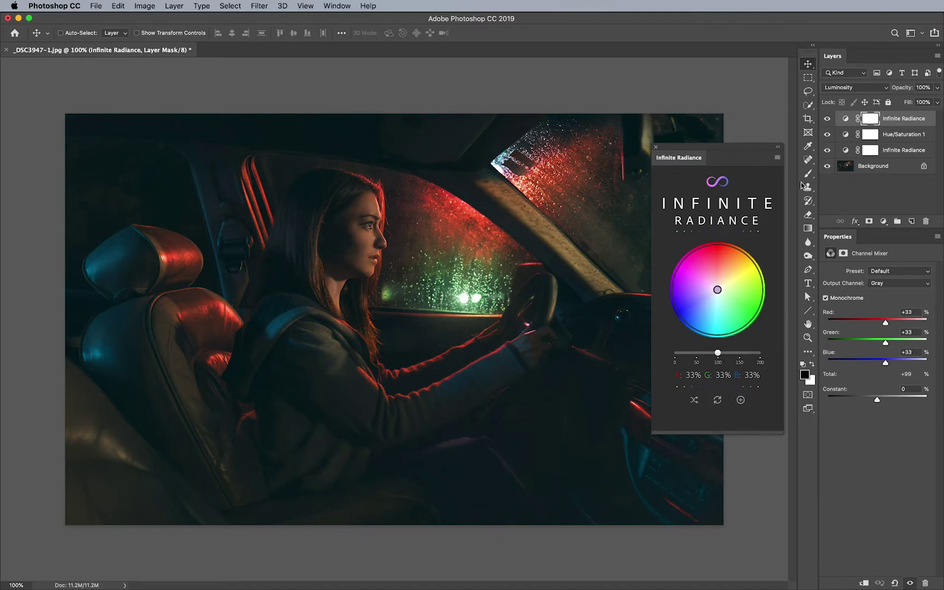
{"action": "left_click", "coordinate": [709, 284]}
{"action": "mouse_move", "coordinate": [710, 287]}
{"action": "left_mouse_down"}
{"action": "mouse_move", "coordinate": [709, 301]}
{"action": "mouse_move", "coordinate": [730, 294]}
{"action": "mouse_move", "coordinate": [727, 278]}
{"action": "mouse_move", "coordinate": [706, 298]}
{"action": "left_mouse_up"}
{"action": "left_click", "coordinate": [707, 300]}
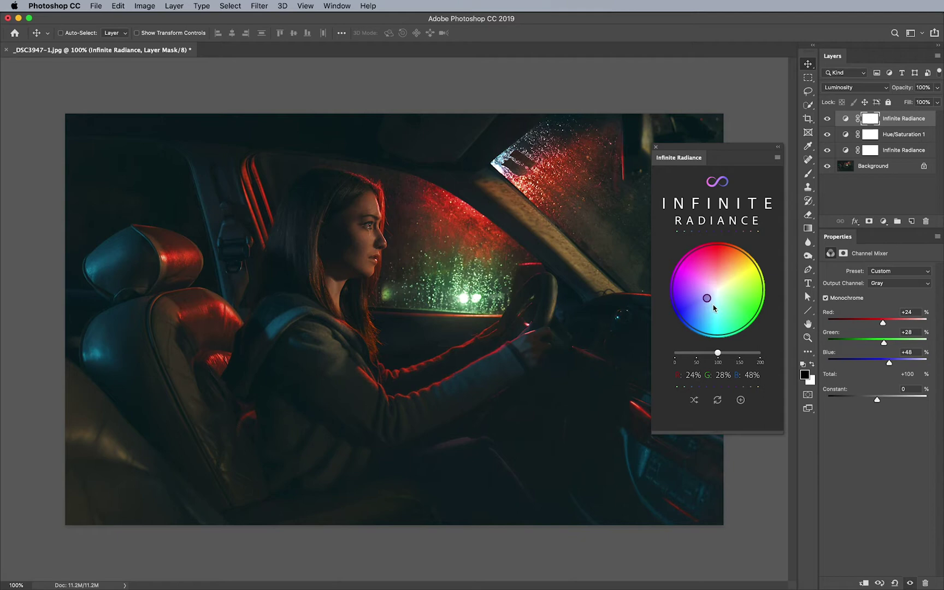
{"action": "left_click", "coordinate": [712, 307]}
{"action": "left_click_drag", "start_coordinate": [712, 305], "coordinate": [706, 296]}
Step: Fine-tune the blue balance, compare it on and off, and halve its intensity to about 31/30/39%
{"action": "left_click_drag", "start_coordinate": [707, 296], "coordinate": [703, 295]}
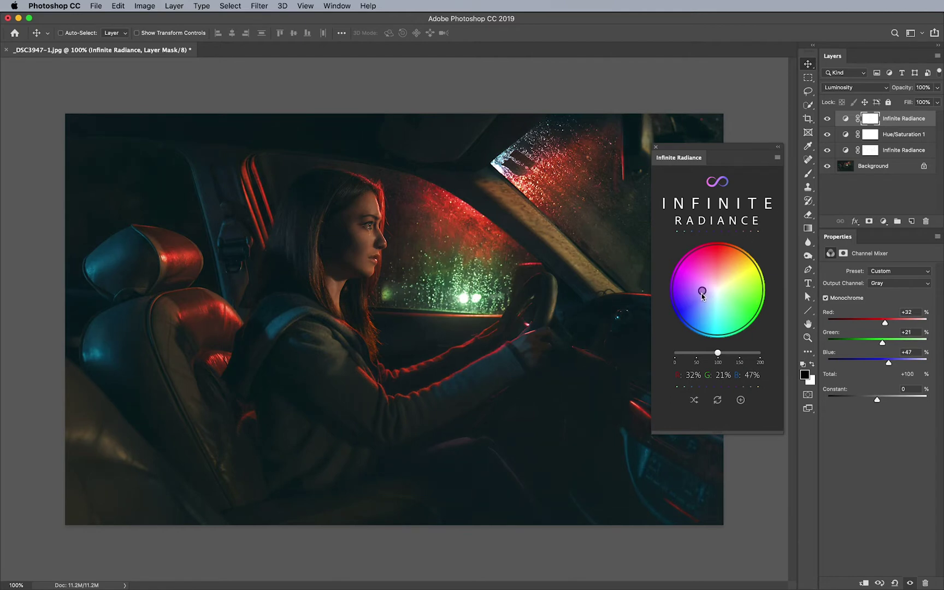
{"action": "left_click", "coordinate": [701, 299]}
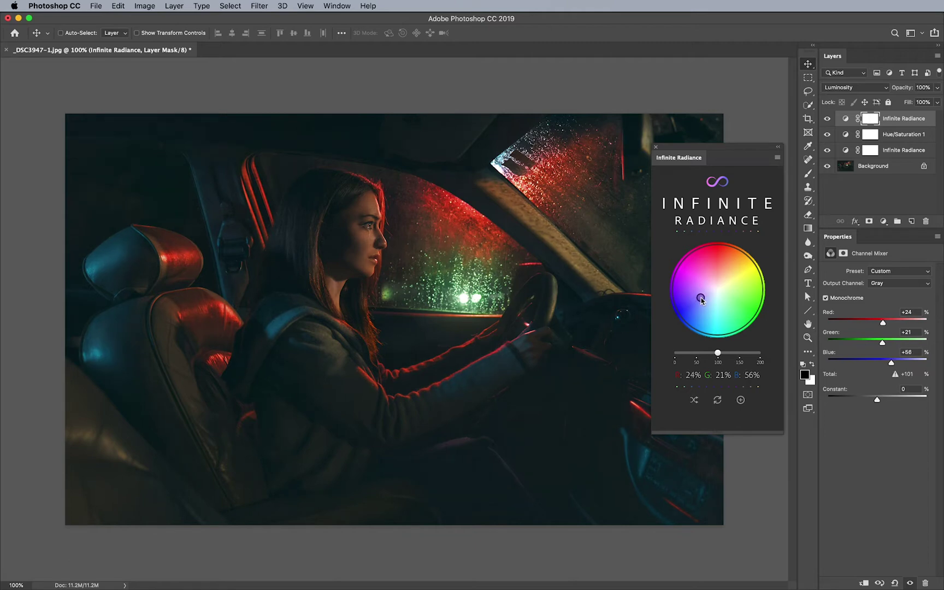
{"action": "left_click_drag", "start_coordinate": [704, 298], "coordinate": [708, 296]}
{"action": "left_click_drag", "start_coordinate": [707, 296], "coordinate": [709, 293]}
{"action": "left_click", "coordinate": [827, 119]}
{"action": "left_click", "coordinate": [828, 119]}
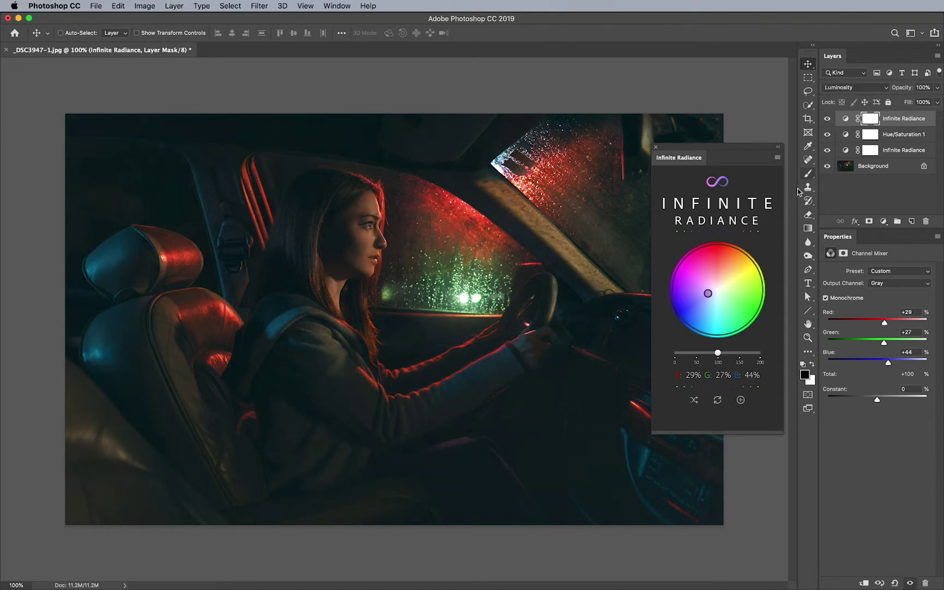
{"action": "left_click_drag", "start_coordinate": [717, 352], "coordinate": [697, 356]}
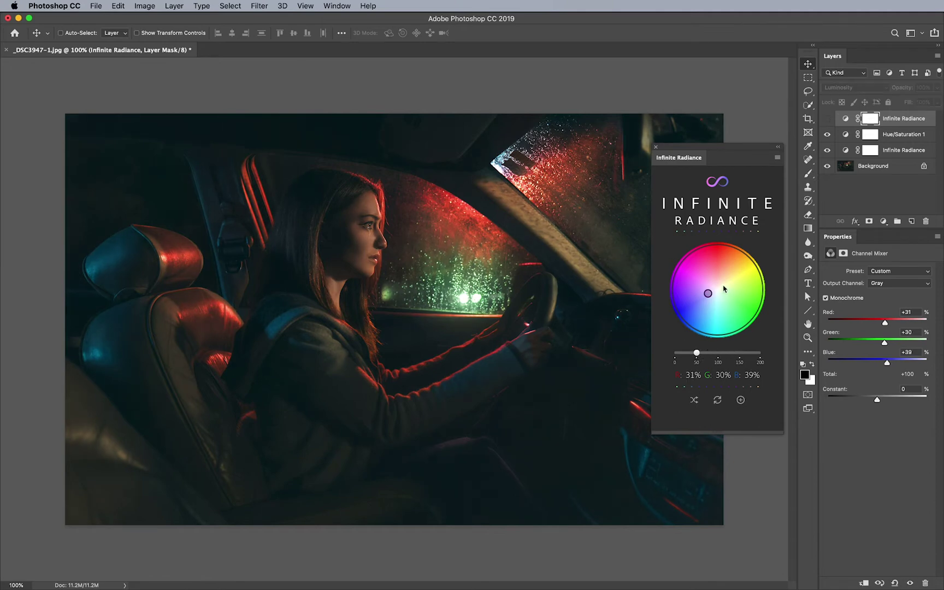
Step: Show the top Infinite Radiance layer again and rework its tint between blue and green
{"action": "left_click", "coordinate": [827, 119]}
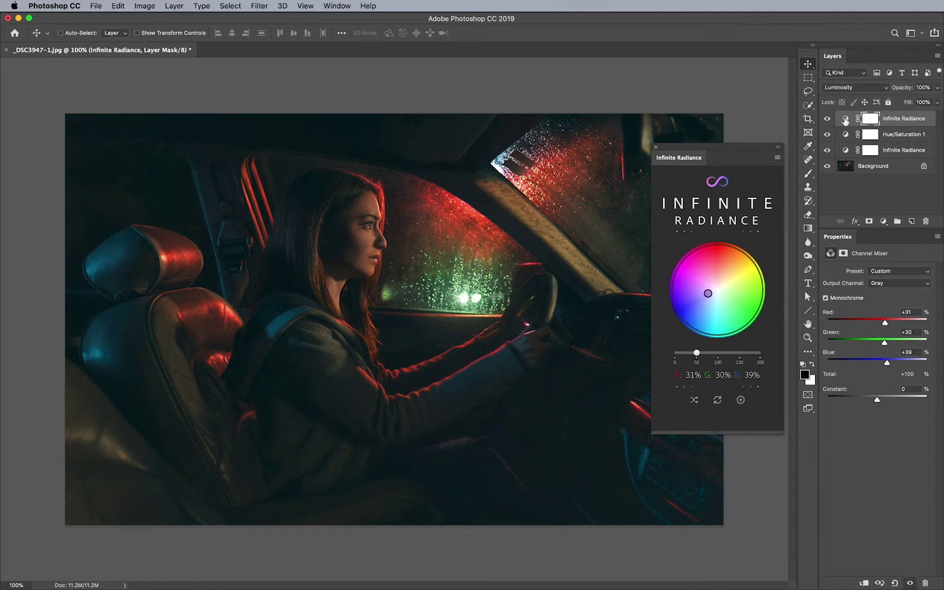
{"action": "left_click", "coordinate": [705, 300]}
{"action": "mouse_move", "coordinate": [706, 302]}
{"action": "left_mouse_down"}
{"action": "mouse_move", "coordinate": [737, 284]}
{"action": "mouse_move", "coordinate": [717, 296]}
{"action": "left_mouse_up"}
{"action": "left_click", "coordinate": [716, 302]}
{"action": "left_click", "coordinate": [717, 314]}
{"action": "left_click", "coordinate": [718, 307]}
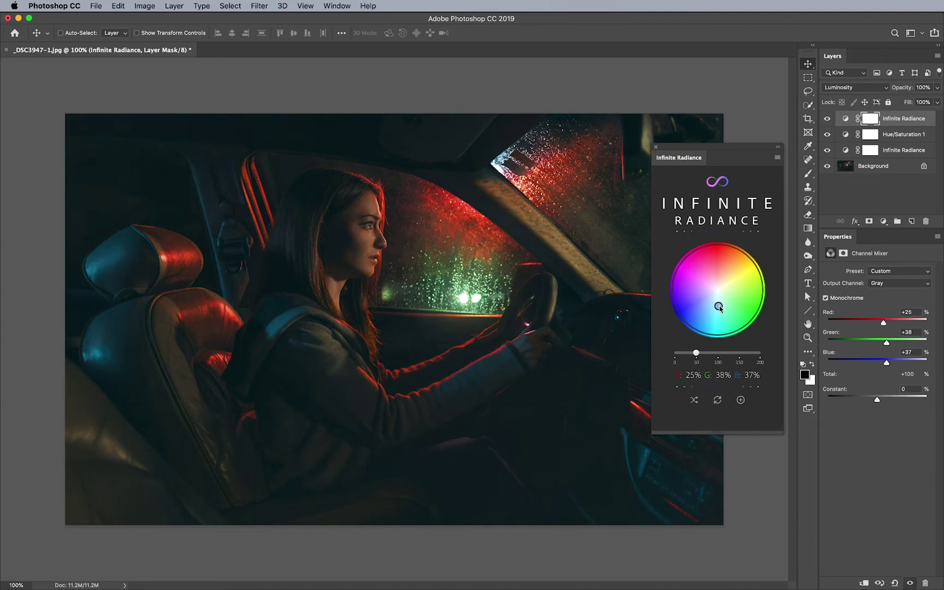
Step: Raise the top layer's strength to 200 with a Red 27, Green 29, Blue 44 mix, then hide it
{"action": "left_click", "coordinate": [760, 353]}
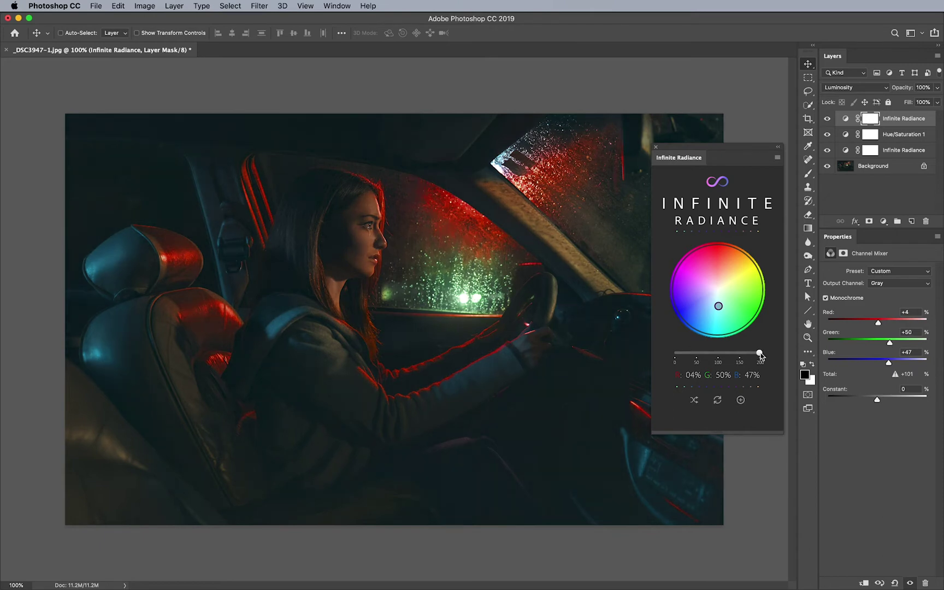
{"action": "left_click", "coordinate": [722, 313]}
{"action": "left_click", "coordinate": [721, 302]}
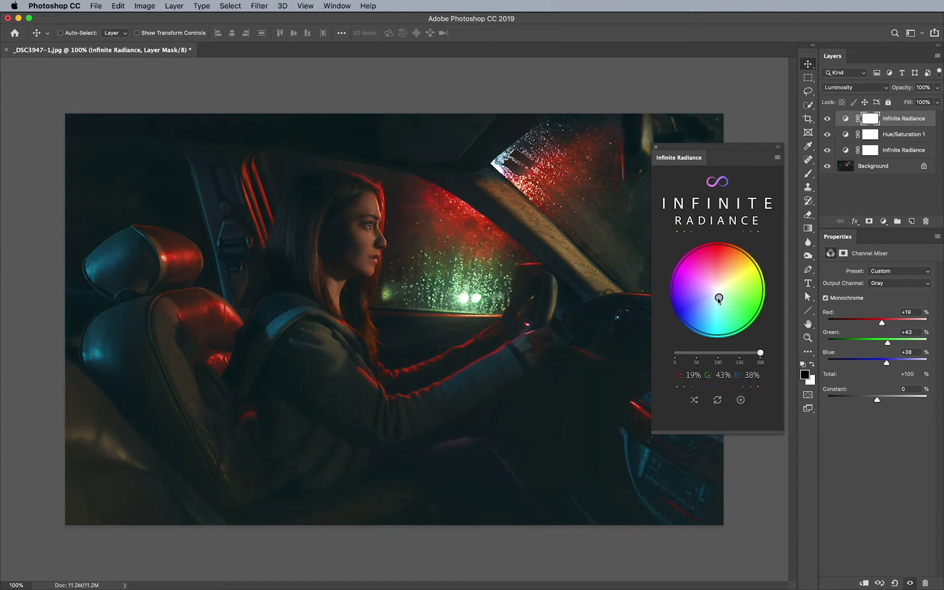
{"action": "left_click", "coordinate": [714, 295]}
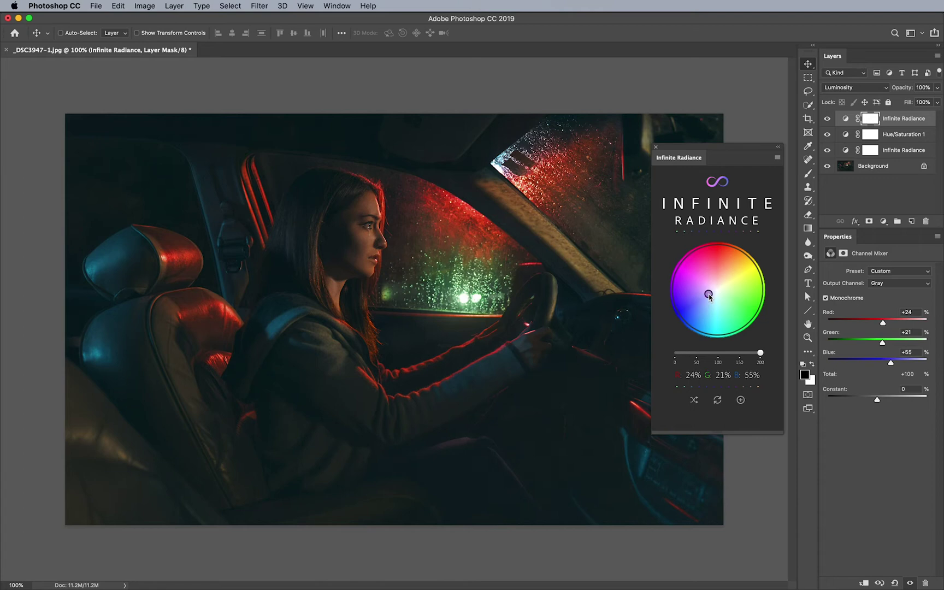
{"action": "left_click", "coordinate": [714, 293]}
{"action": "left_click", "coordinate": [827, 118]}
Step: Compare with the lower Infinite Radiance layer toggled, then show the top layer and nudge its mix bluer
{"action": "left_click", "coordinate": [826, 150]}
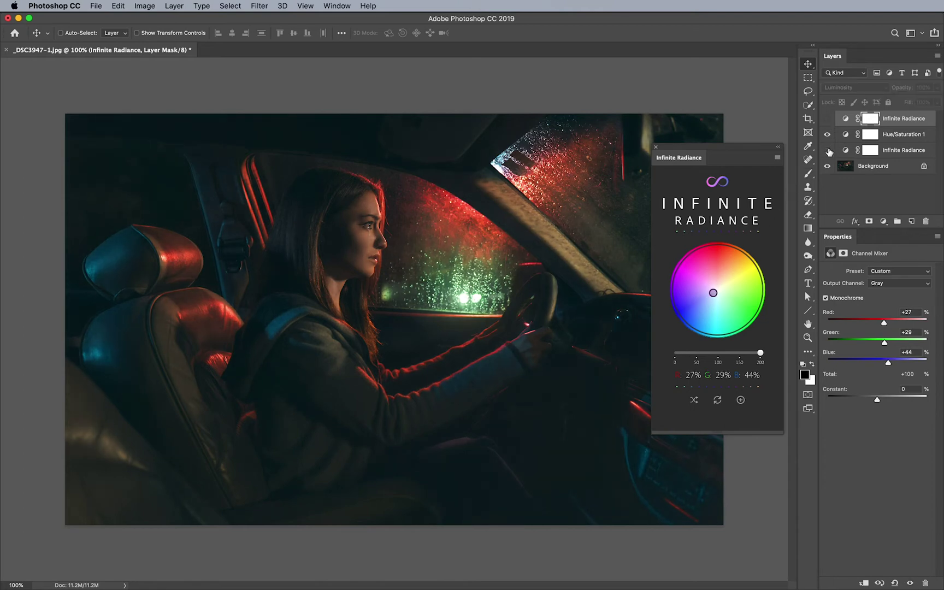
{"action": "left_click", "coordinate": [827, 151]}
{"action": "left_click", "coordinate": [827, 150]}
{"action": "left_click", "coordinate": [828, 150]}
{"action": "left_click", "coordinate": [827, 118]}
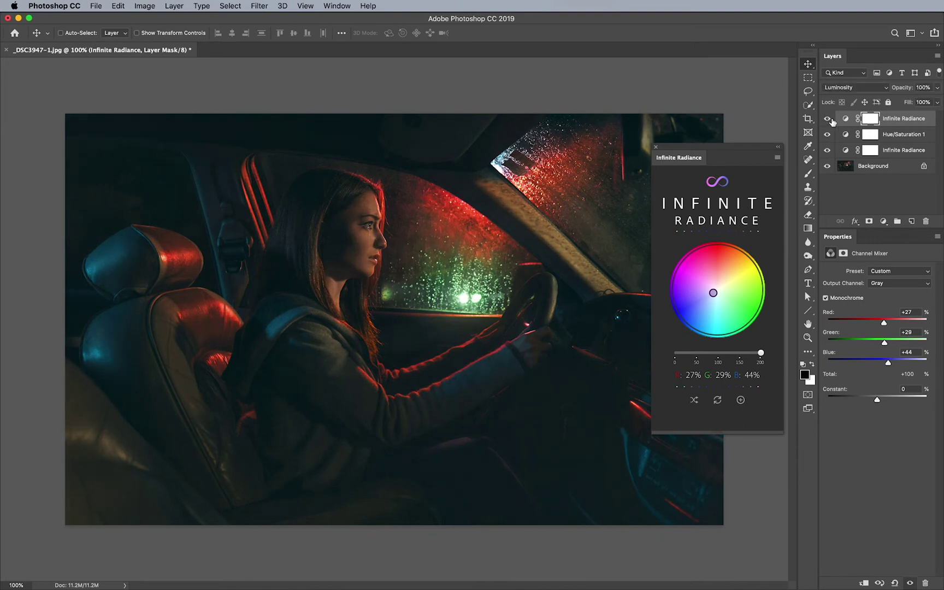
{"action": "left_click", "coordinate": [845, 119]}
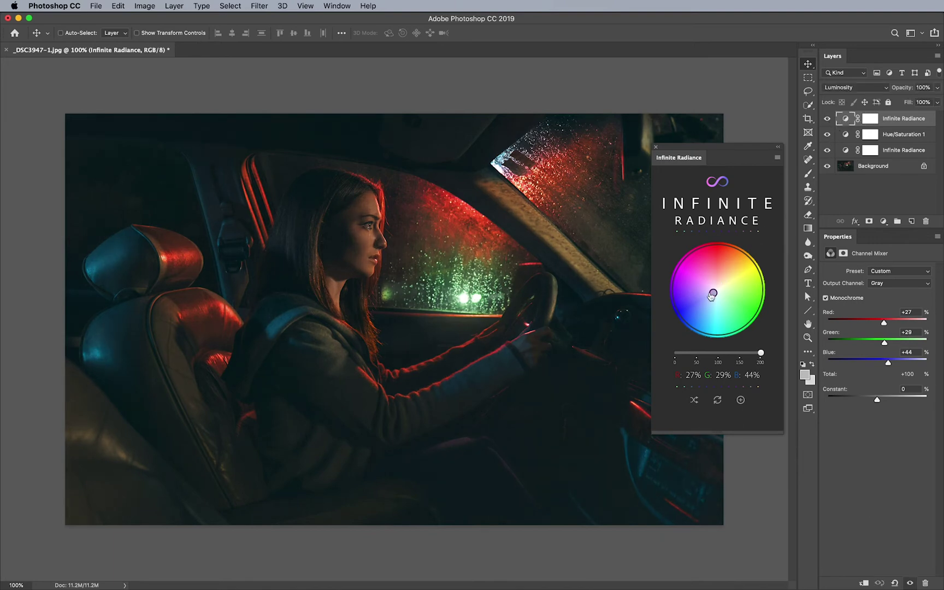
{"action": "left_click_drag", "start_coordinate": [709, 295], "coordinate": [710, 295]}
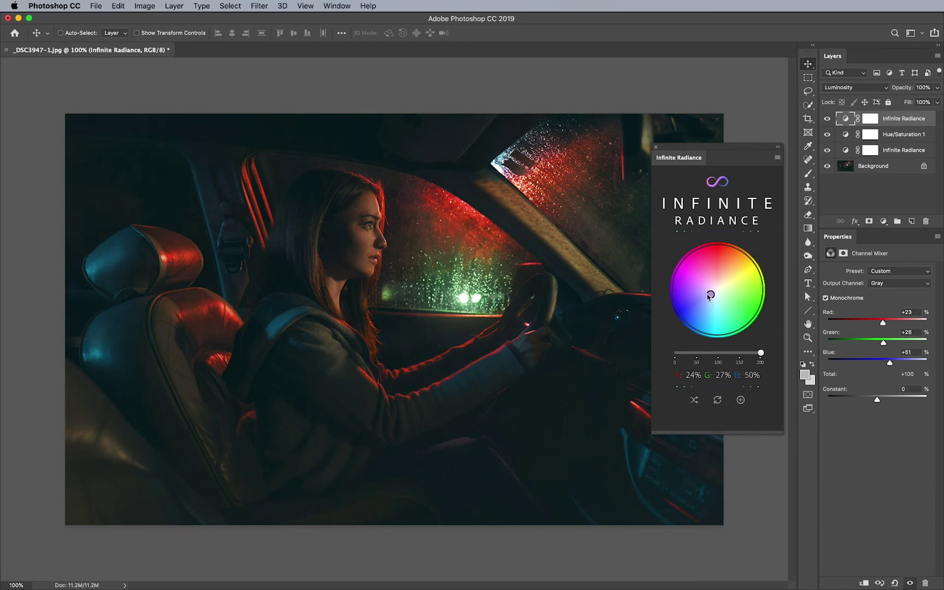
{"action": "left_click", "coordinate": [827, 118]}
{"action": "left_click", "coordinate": [827, 118]}
Step: Drop the top layer's strength to 50 and set its mix to Red 31, Green 30, Blue 39
{"action": "left_click", "coordinate": [716, 354]}
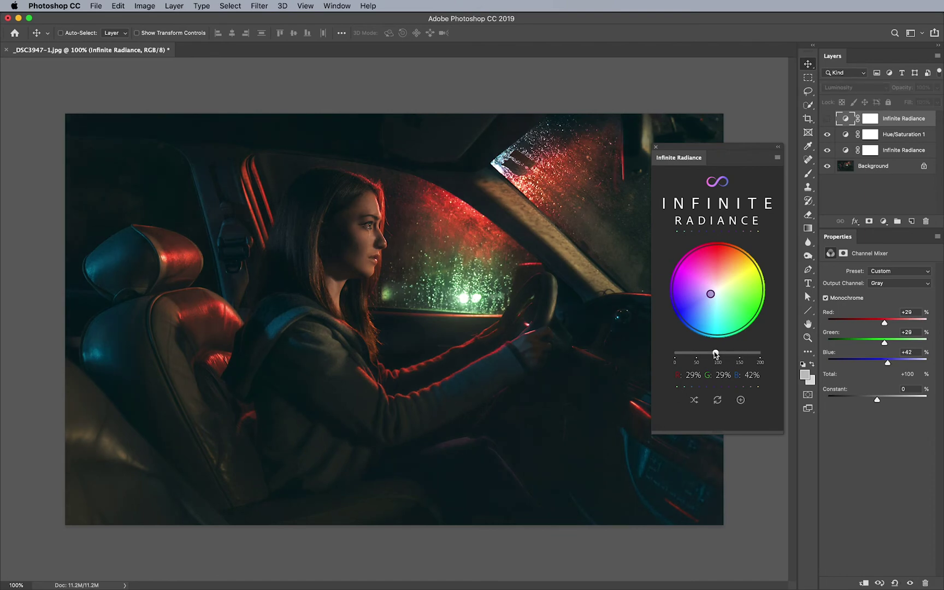
{"action": "left_click", "coordinate": [698, 354]}
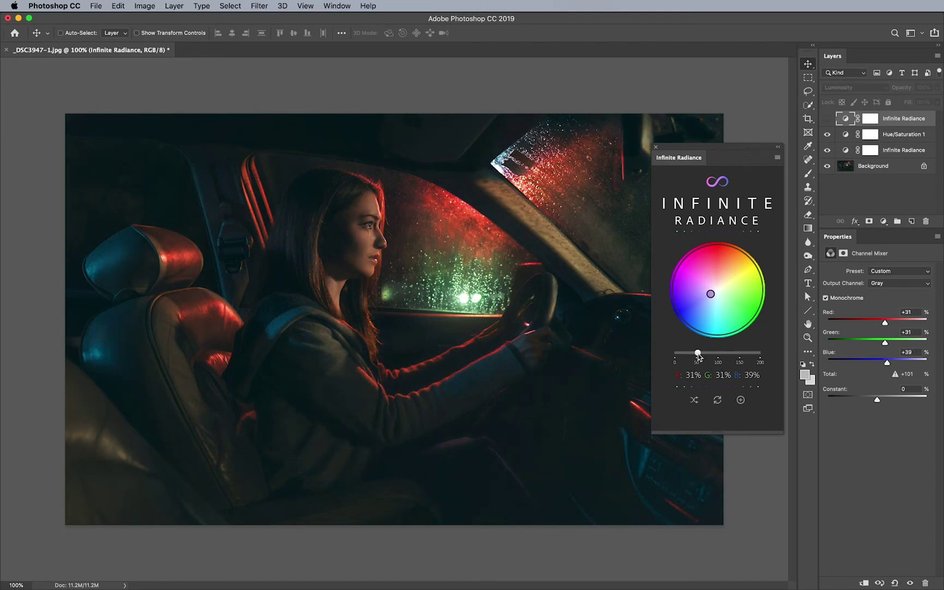
{"action": "left_click", "coordinate": [705, 296]}
{"action": "left_click_drag", "start_coordinate": [709, 297], "coordinate": [708, 293]}
{"action": "left_click", "coordinate": [829, 121]}
{"action": "left_click", "coordinate": [828, 120]}
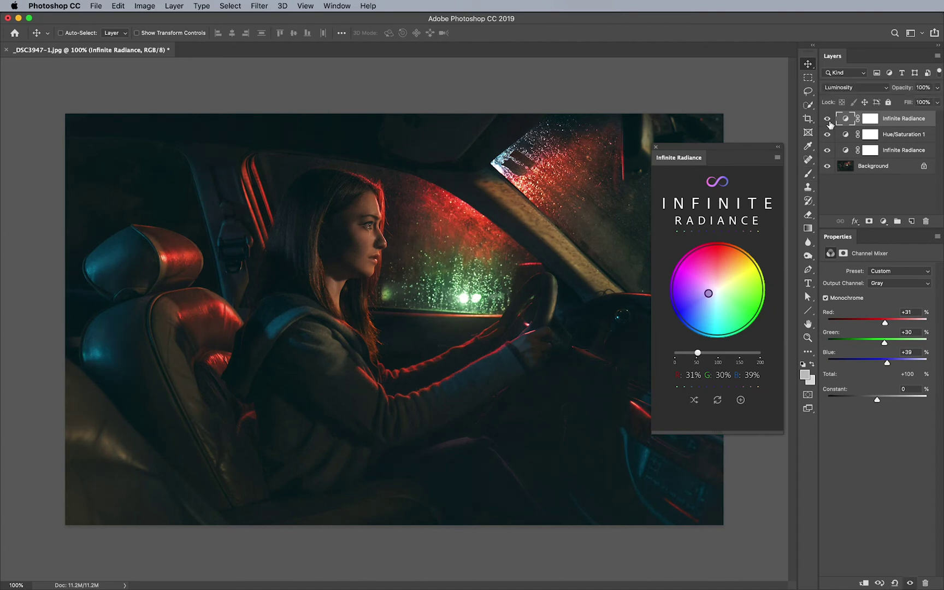
Step: Preview the Background alone, then select the lower Infinite Radiance layer (Red 43, Green 52, Blue 5)
{"action": "left_click", "coordinate": [828, 169], "text": "alt"}
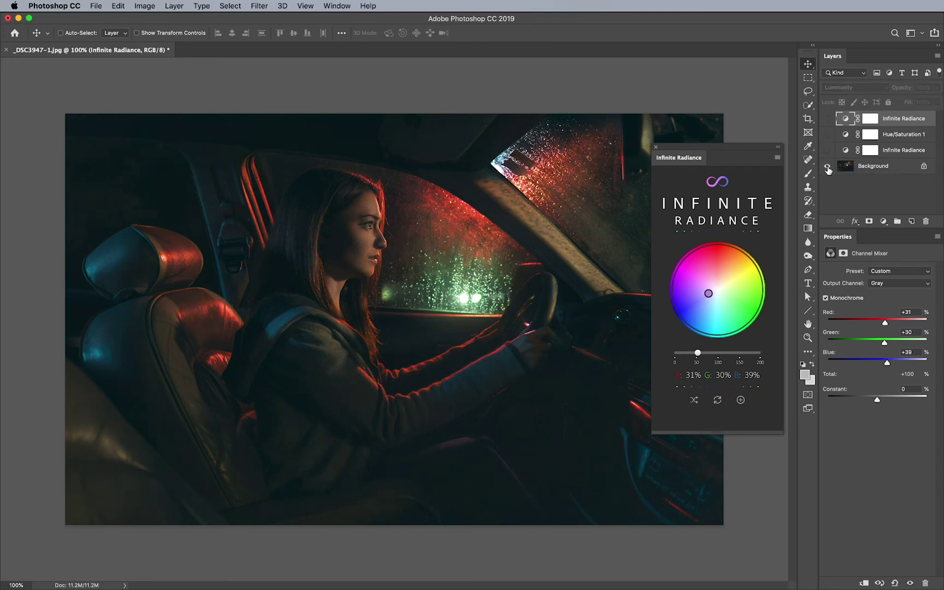
{"action": "left_click", "coordinate": [828, 168], "text": "alt"}
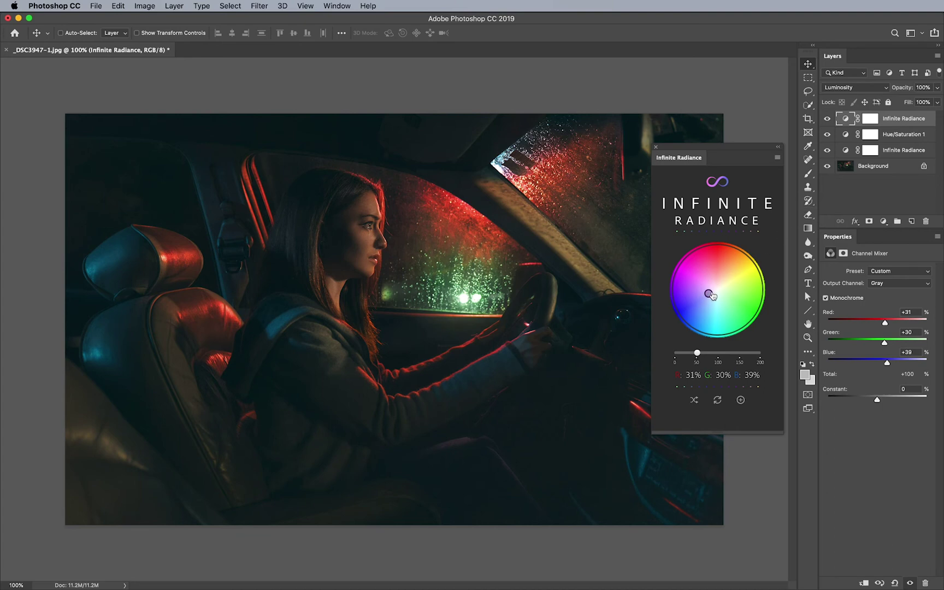
{"action": "left_click", "coordinate": [846, 152]}
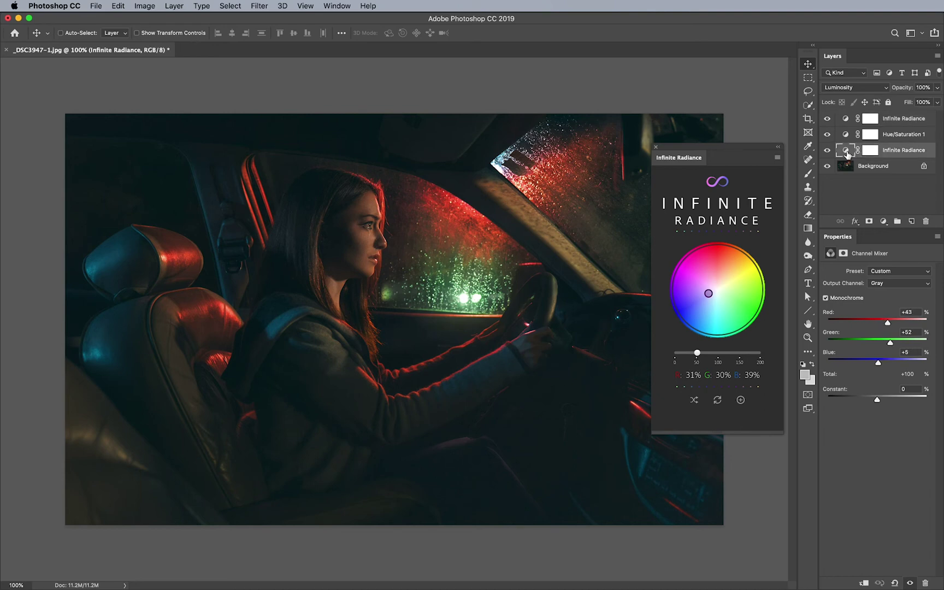
Step: Move the lower layer's mix to warm yellow at Red 50, Green 49, Blue 1
{"action": "left_click", "coordinate": [751, 268]}
{"action": "left_click_drag", "start_coordinate": [751, 268], "coordinate": [751, 270]}
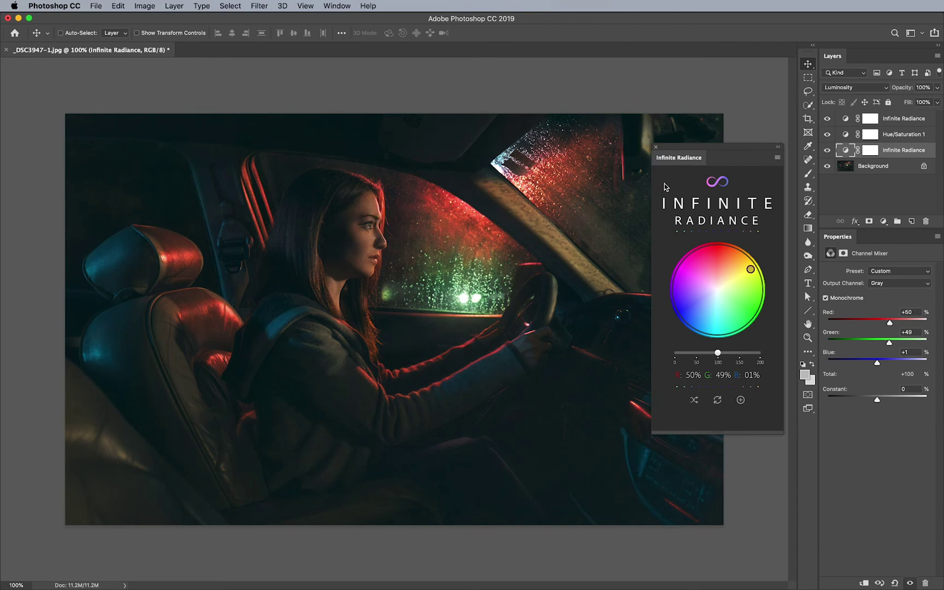
{"action": "left_click", "coordinate": [827, 165], "text": "alt"}
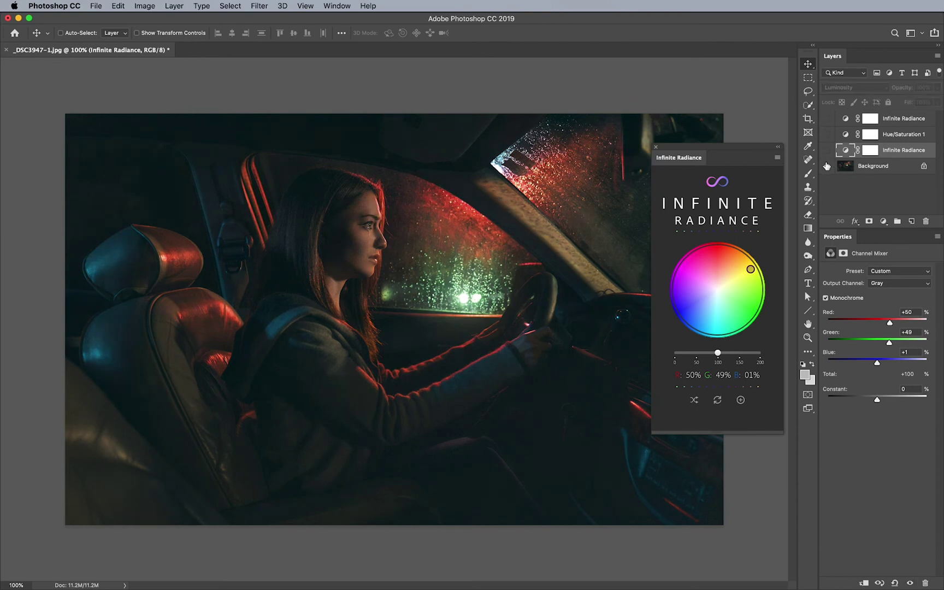
{"action": "left_click", "coordinate": [827, 165], "text": "alt"}
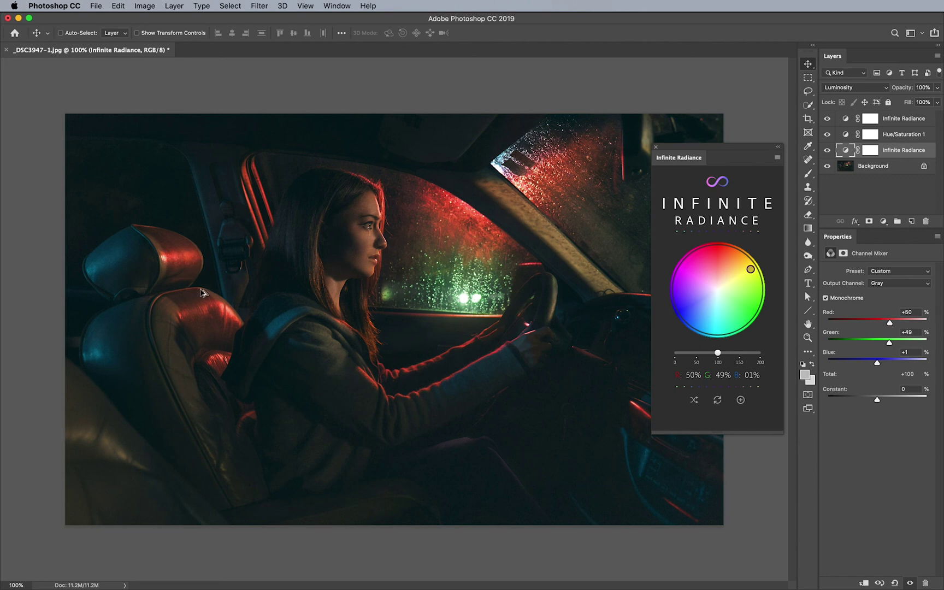
{"action": "left_click", "coordinate": [827, 166], "text": "alt"}
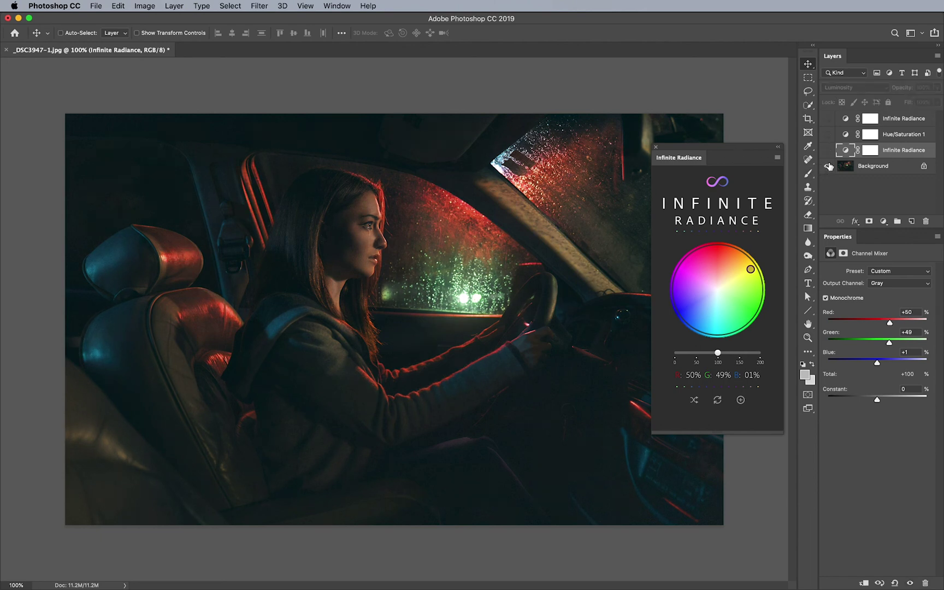
{"action": "left_click", "coordinate": [828, 166], "text": "alt"}
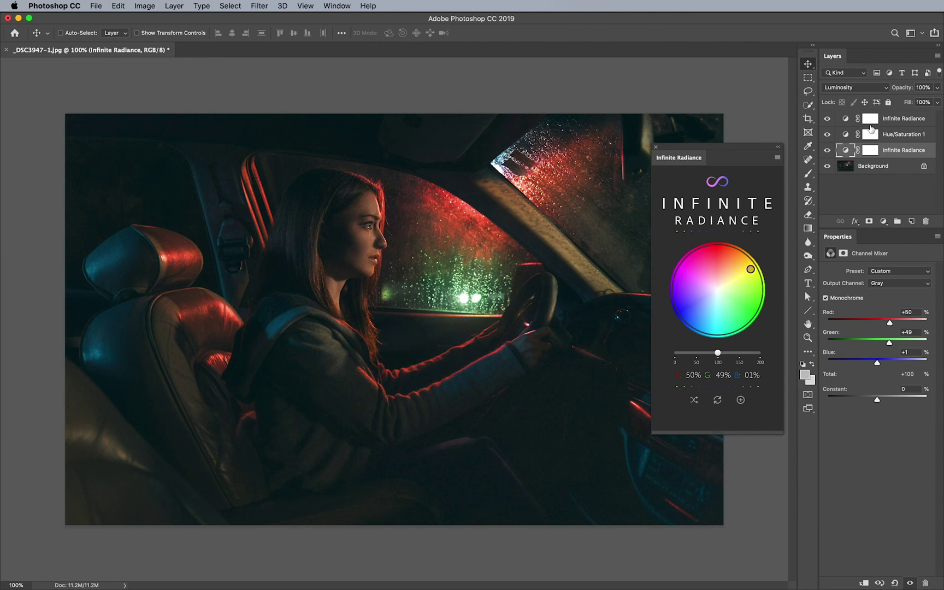